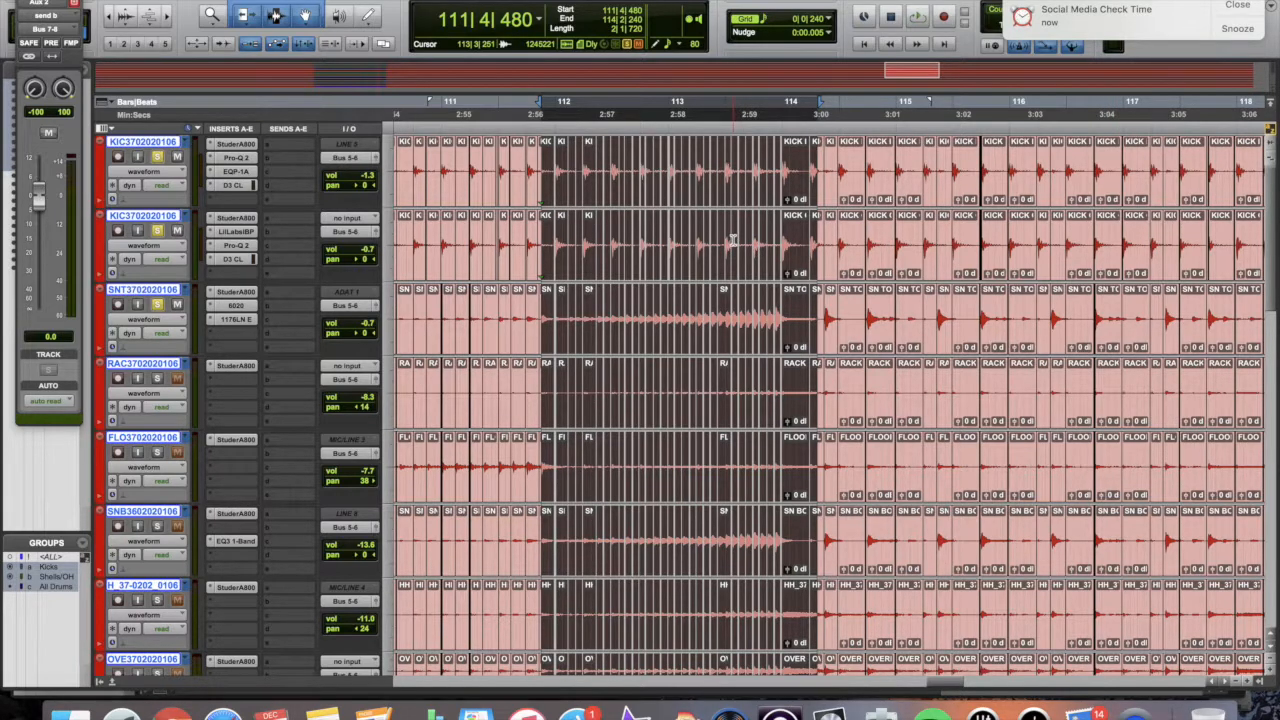
# - Audition the selected drum build-up around bars 112–113, comparing playlists 01.02 and 01.06 during looped playback, and stop
pyautogui.press('space')
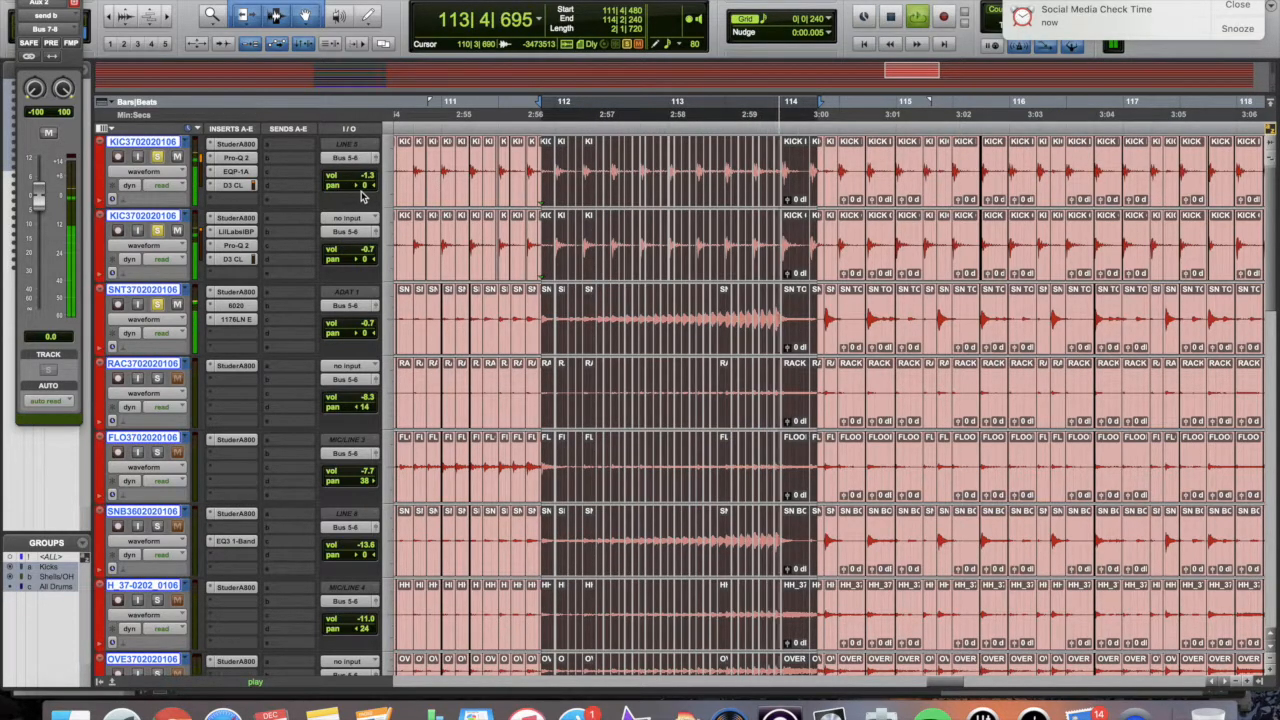
pyautogui.click(184, 143)
pyautogui.click(218, 97)
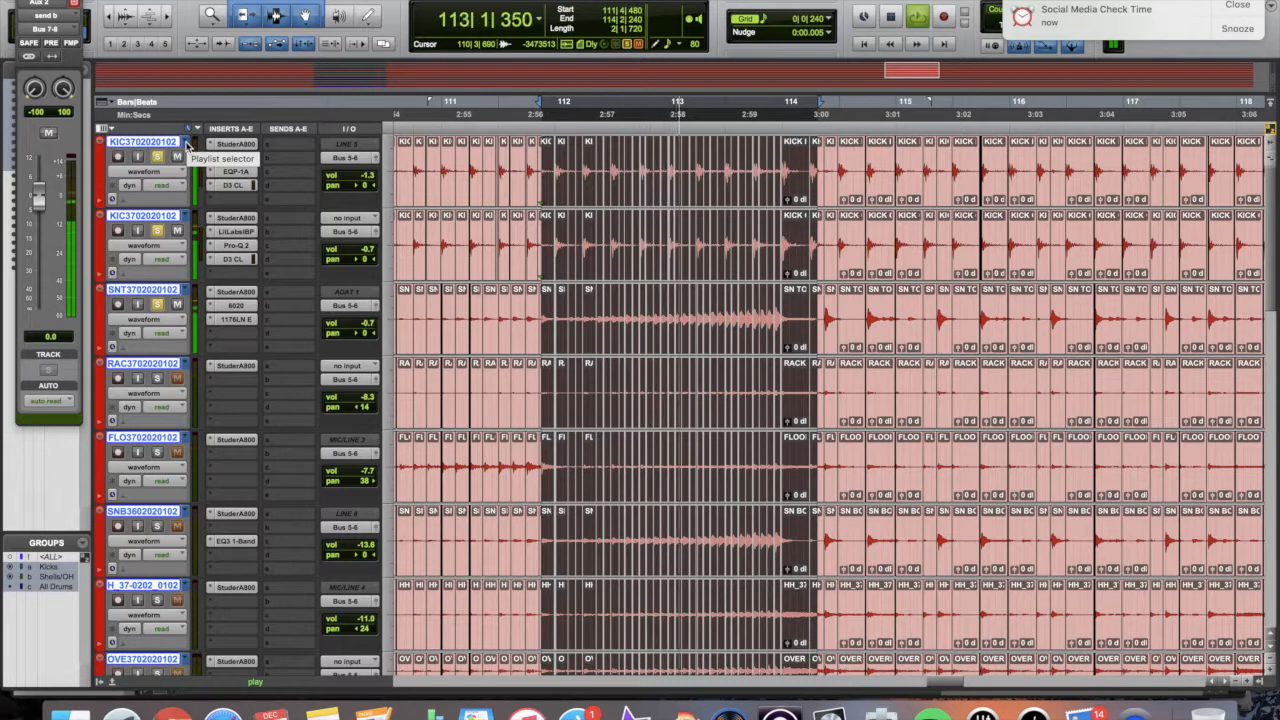
pyautogui.click(186, 145)
pyautogui.click(217, 201)
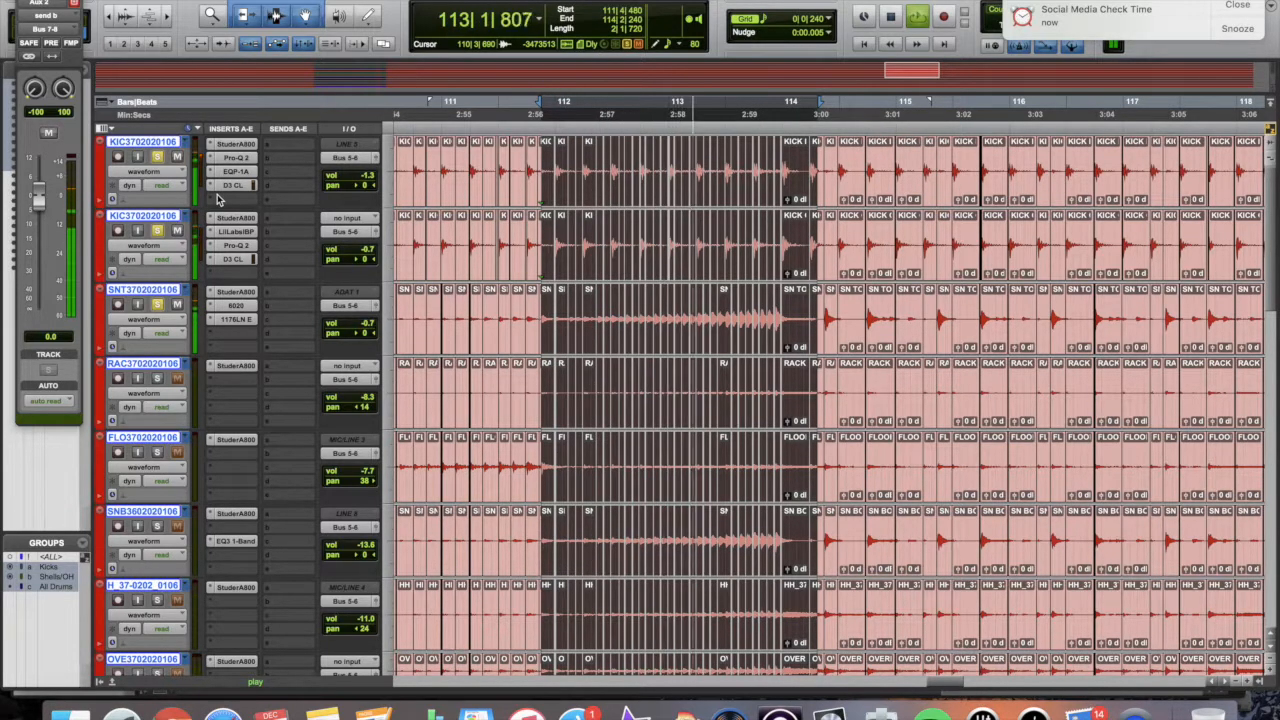
pyautogui.click(186, 142)
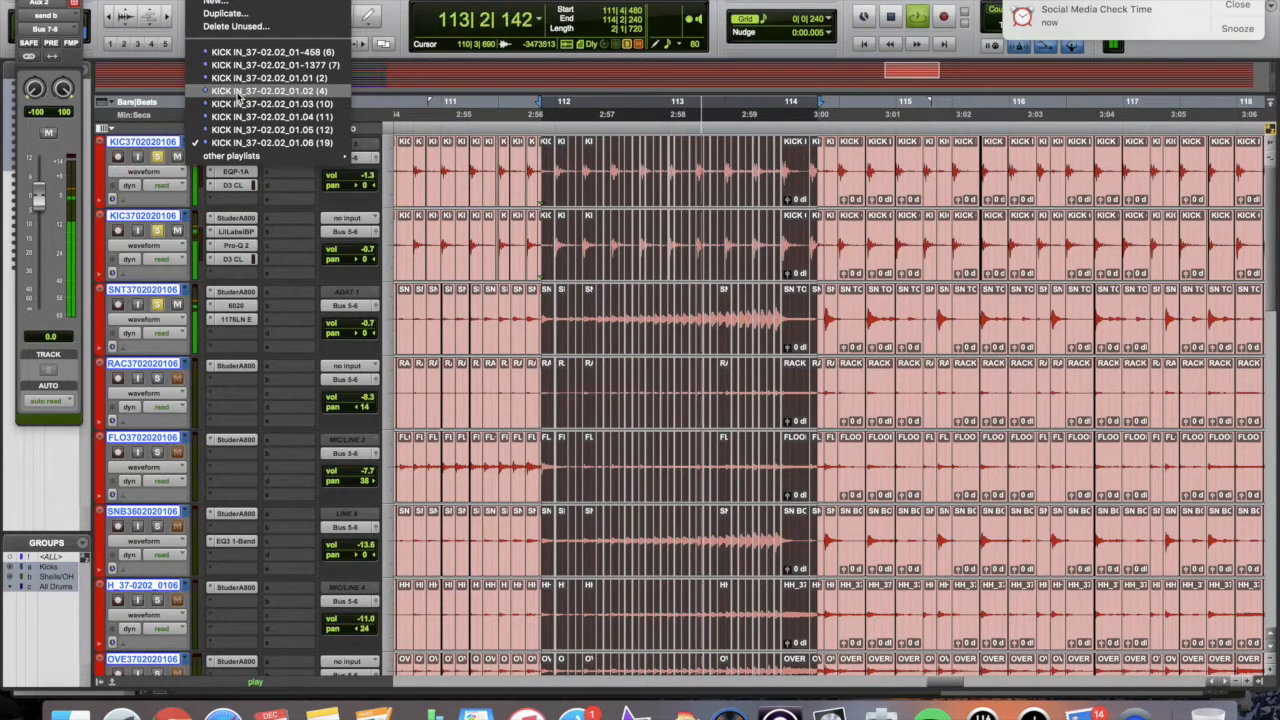
pyautogui.press('Escape')
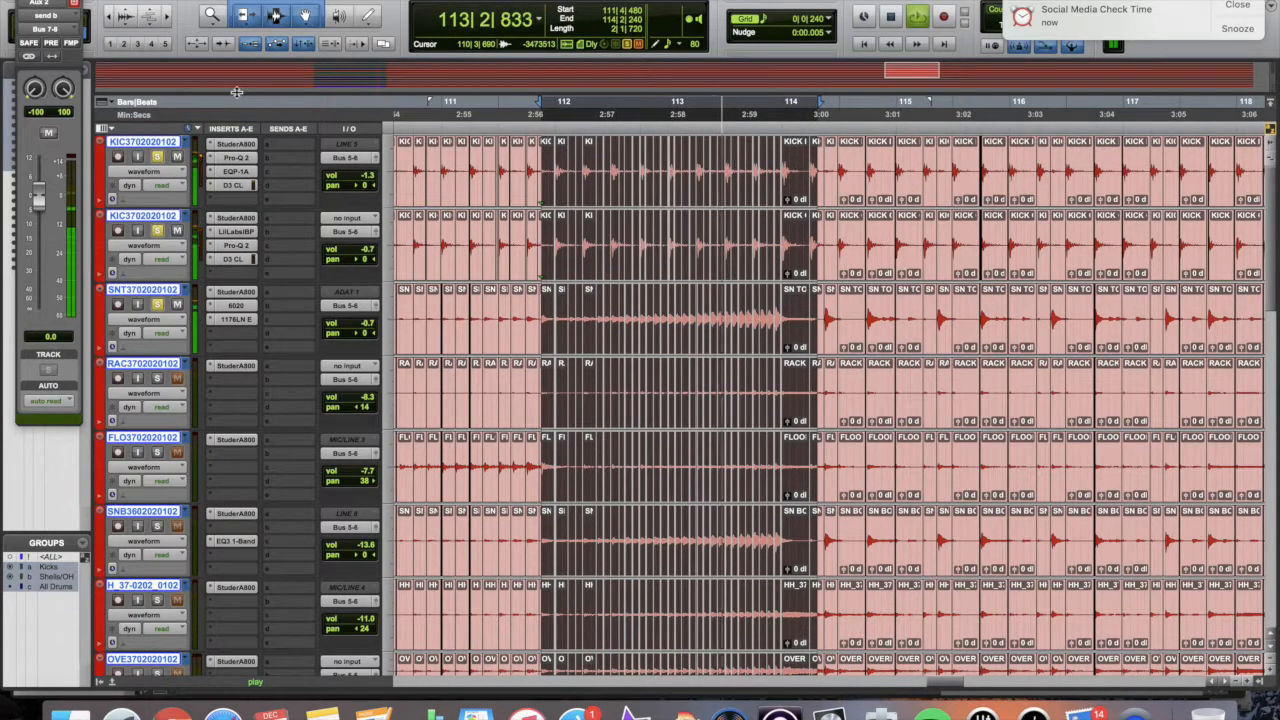
pyautogui.press('space')
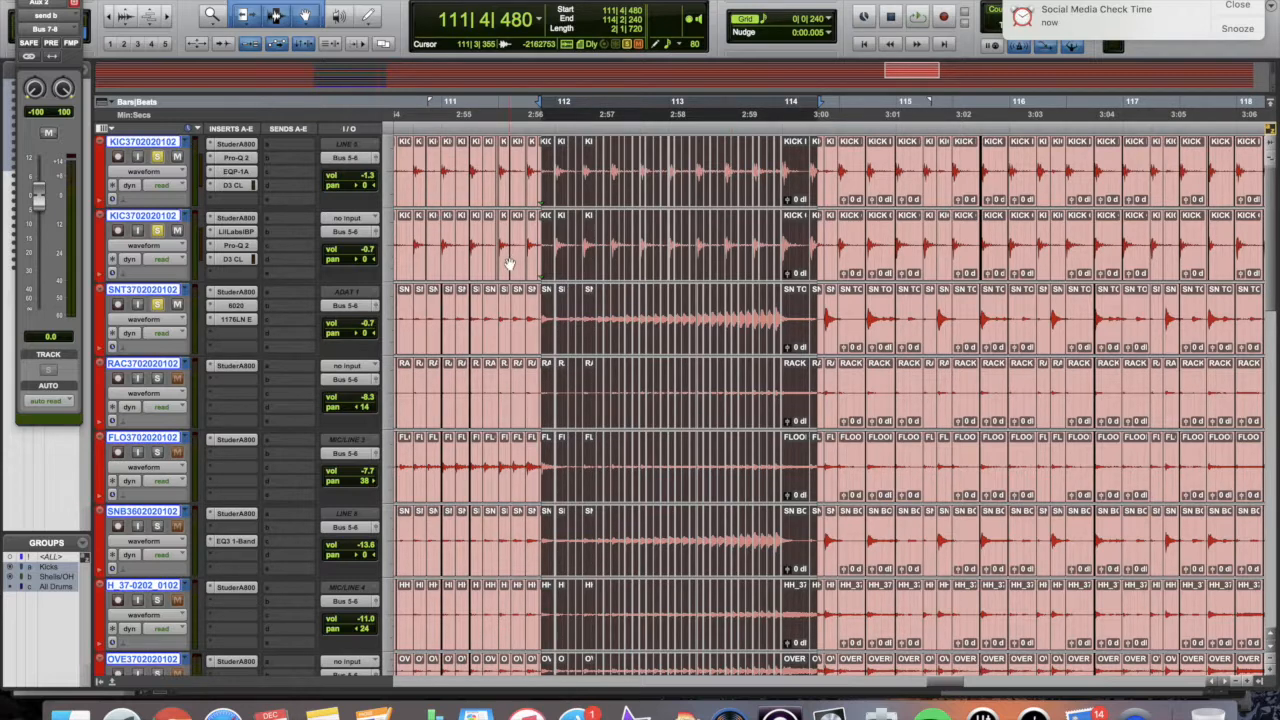
# - Compare the snare and kick timing around 113|2|000 and switch the drum tracks to playlist KICK IN_37-02.02_01.06
pyautogui.press('super+bracketright')
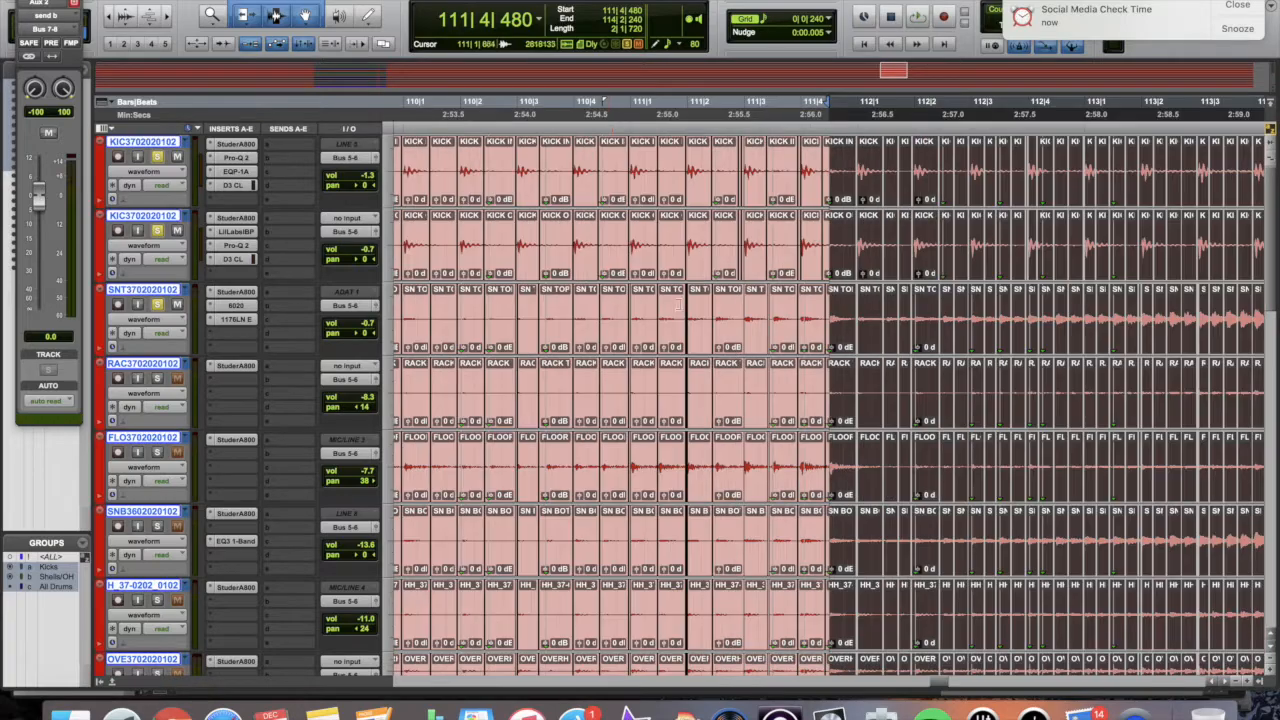
pyautogui.press('super+bracketright')
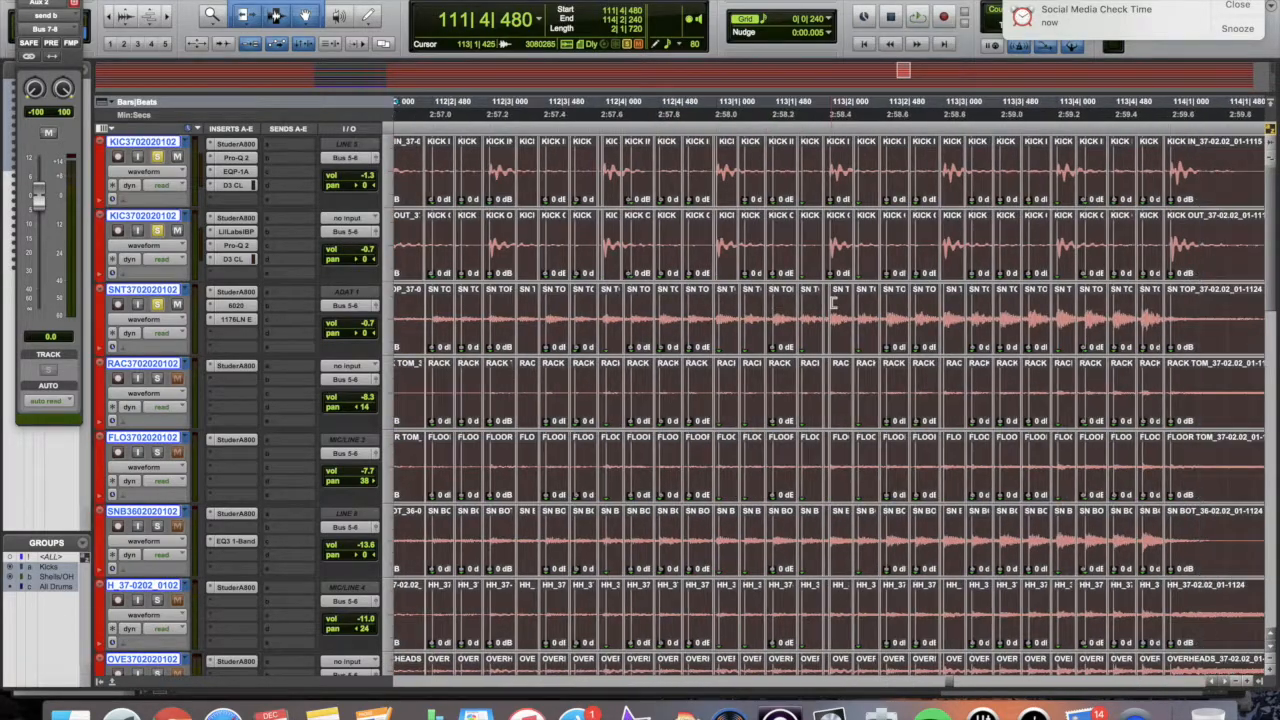
pyautogui.press('super+bracketright')
pyautogui.press('super+bracketright')
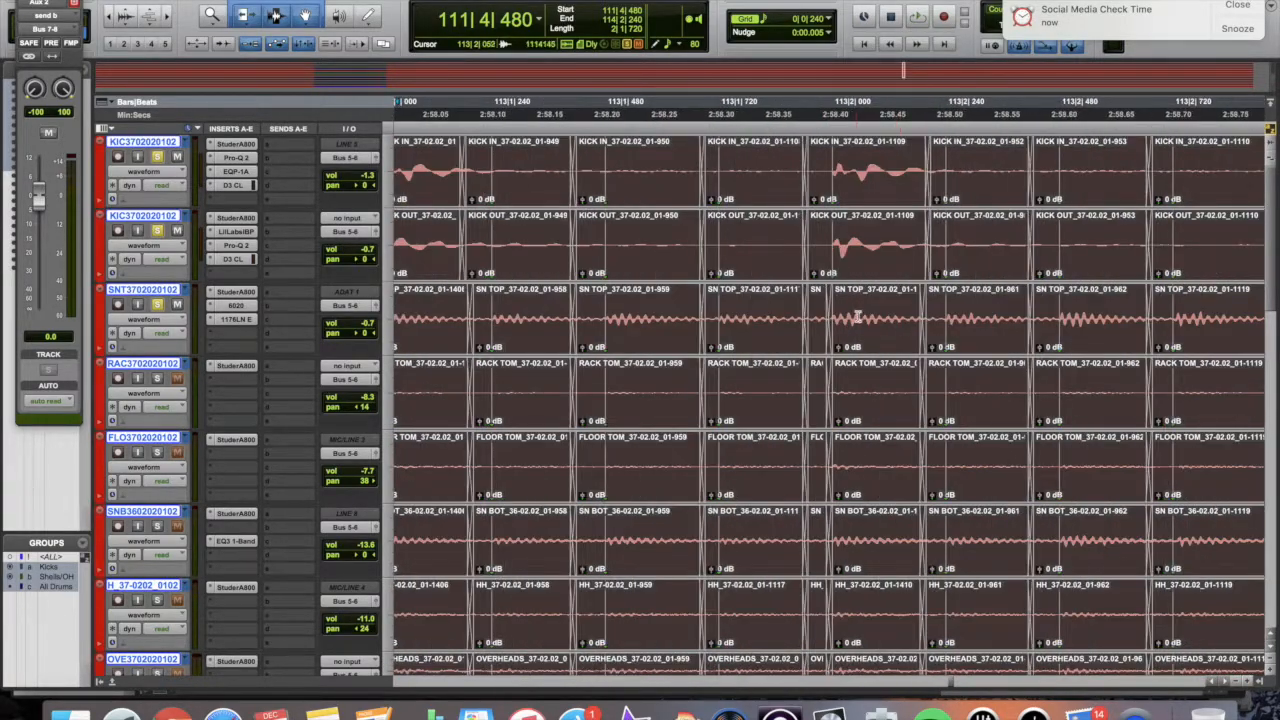
pyautogui.press('super+bracketright')
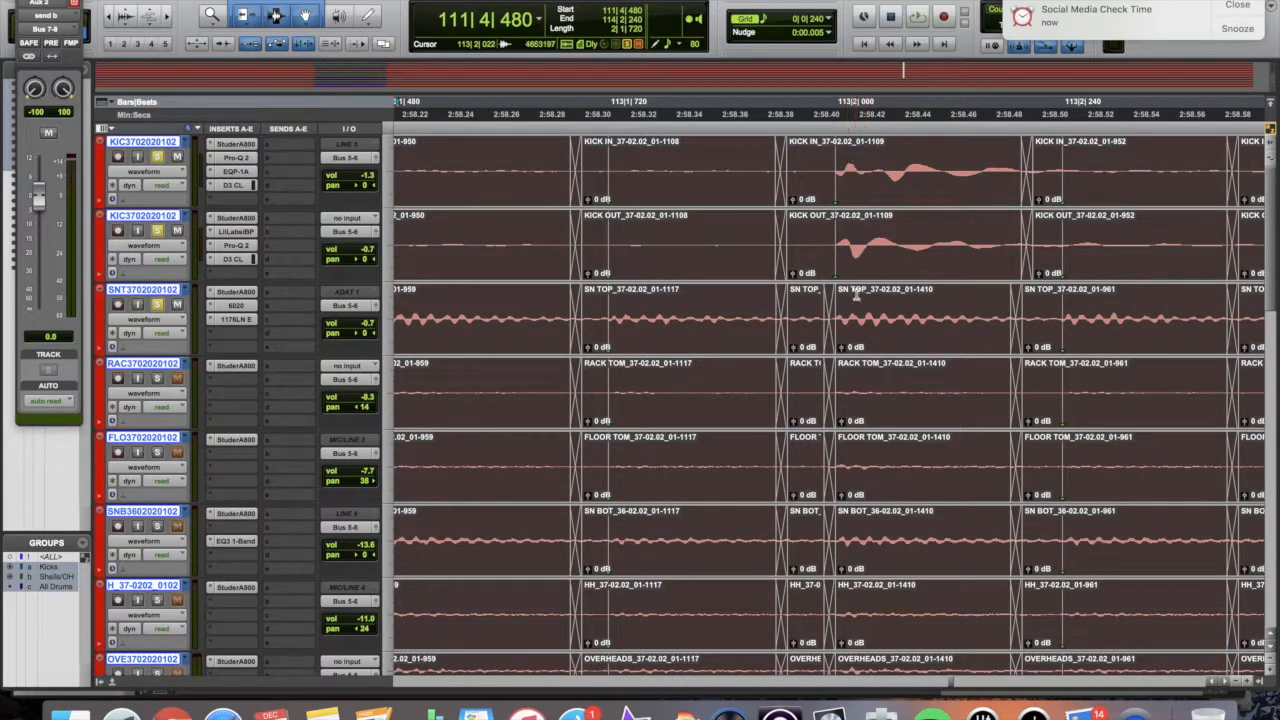
pyautogui.click(183, 143)
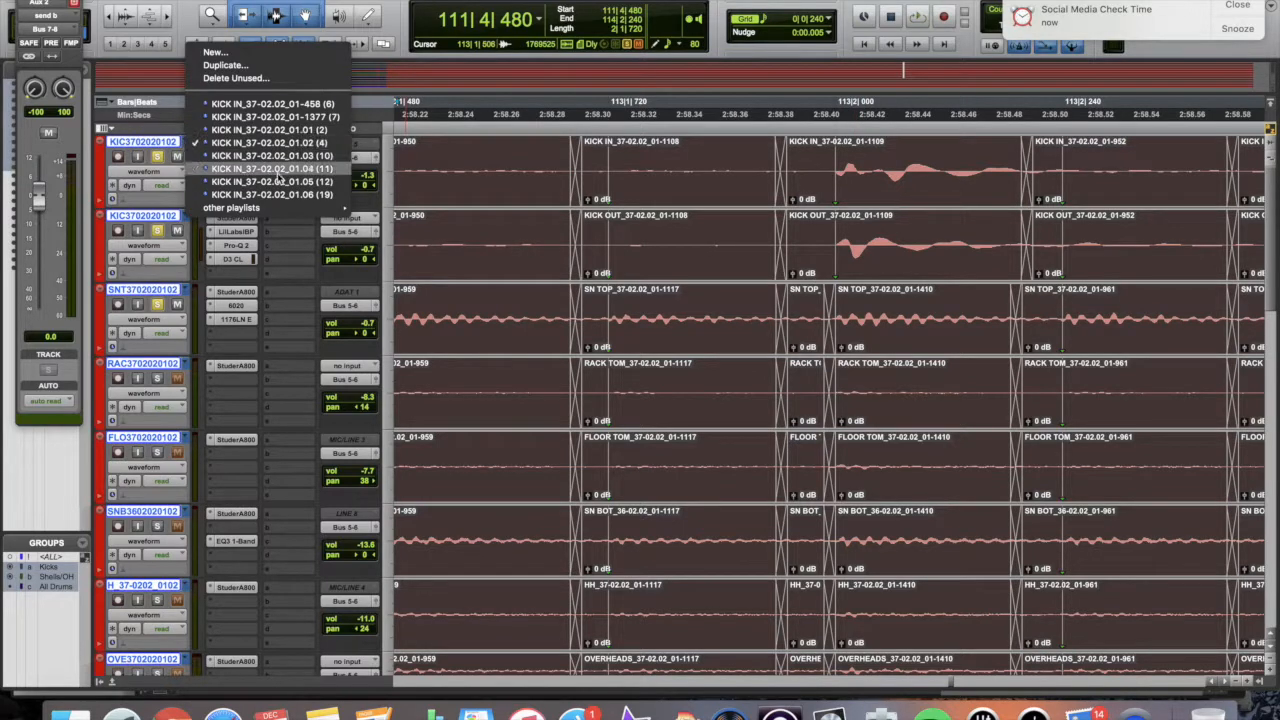
pyautogui.click(276, 192)
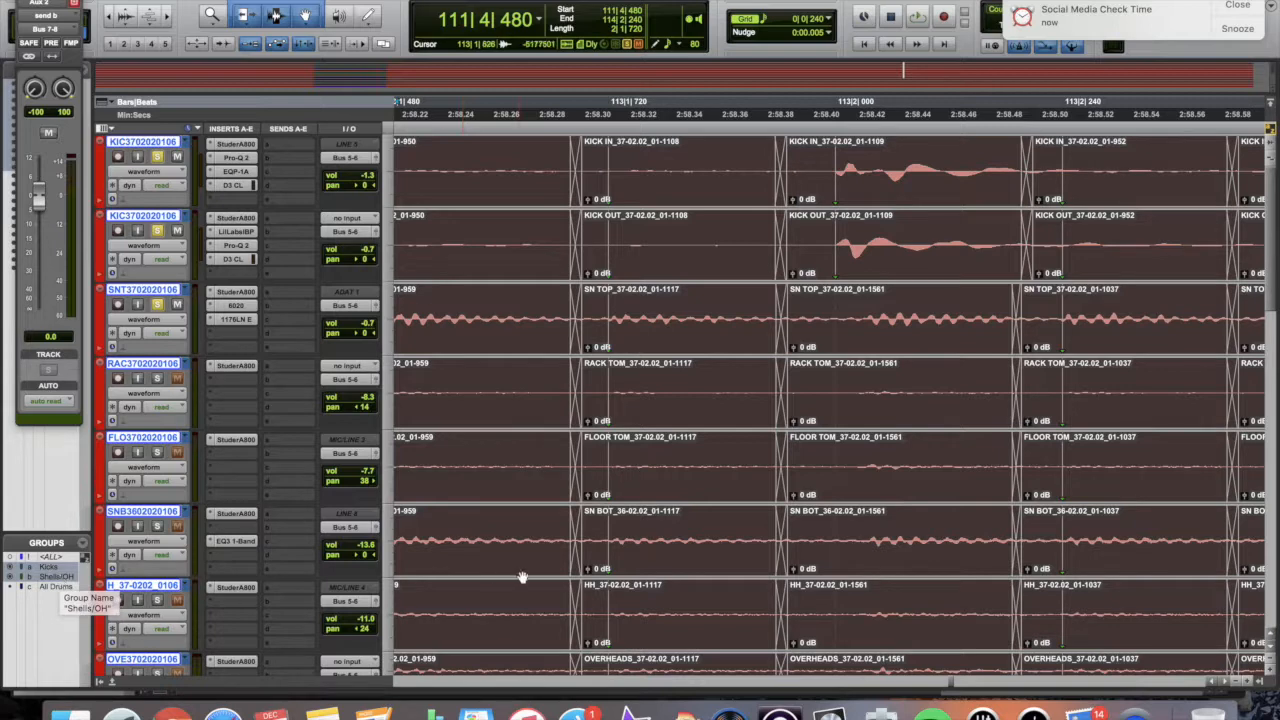
# - Remove the crossfades at both ends of the snare, tom, hi-hat and overhead clips surrounding 113|2|000
pyautogui.click(803, 337)
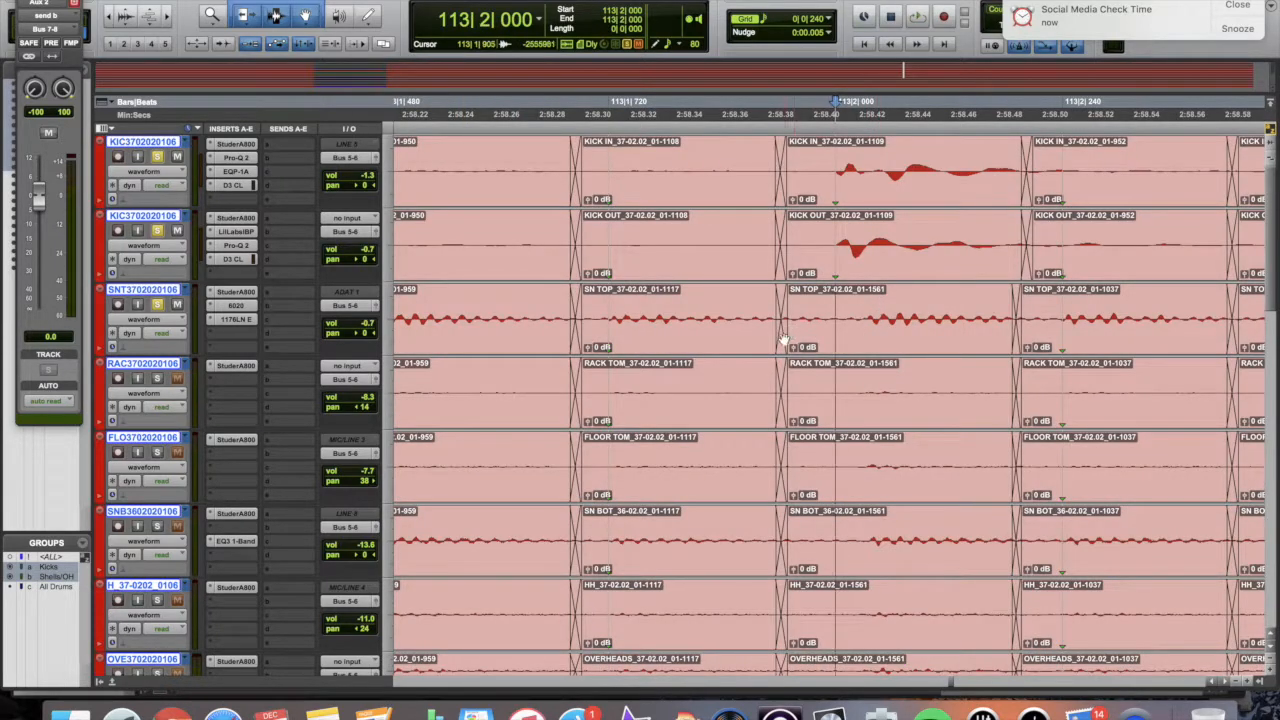
pyautogui.moveTo(788, 339); pyautogui.dragTo(776, 340)
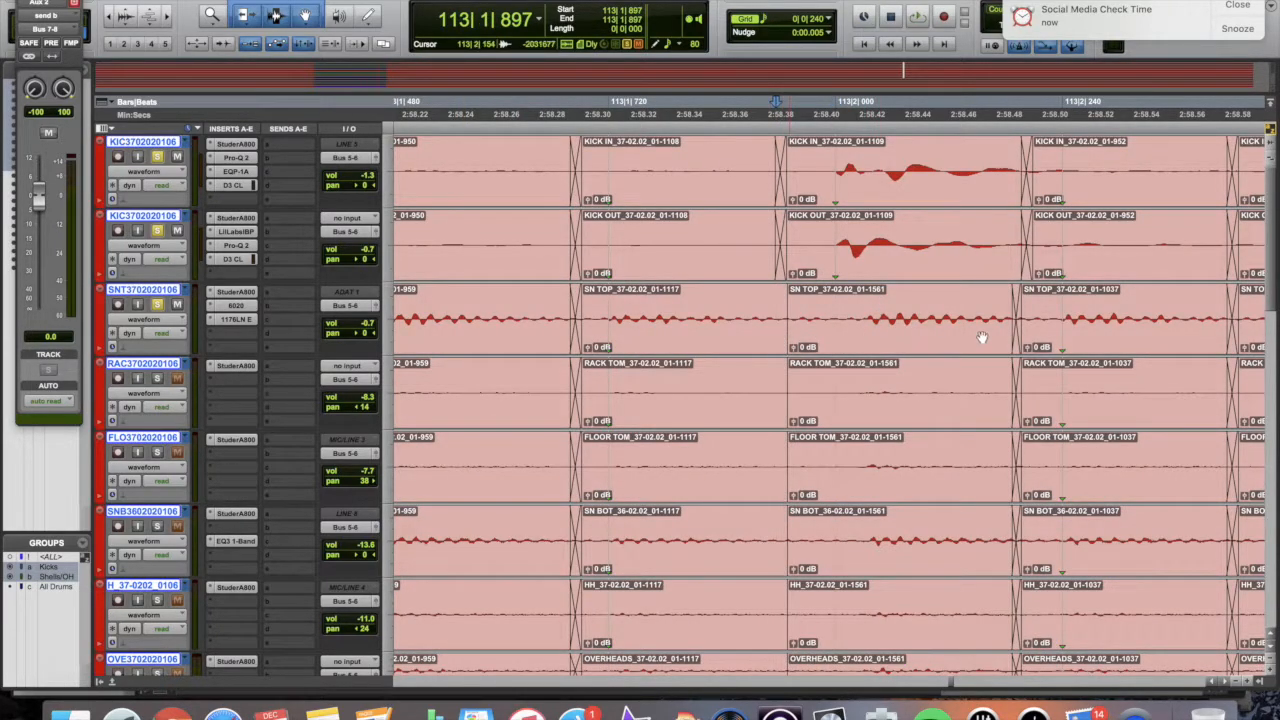
pyautogui.click(1015, 348)
pyautogui.press('a')
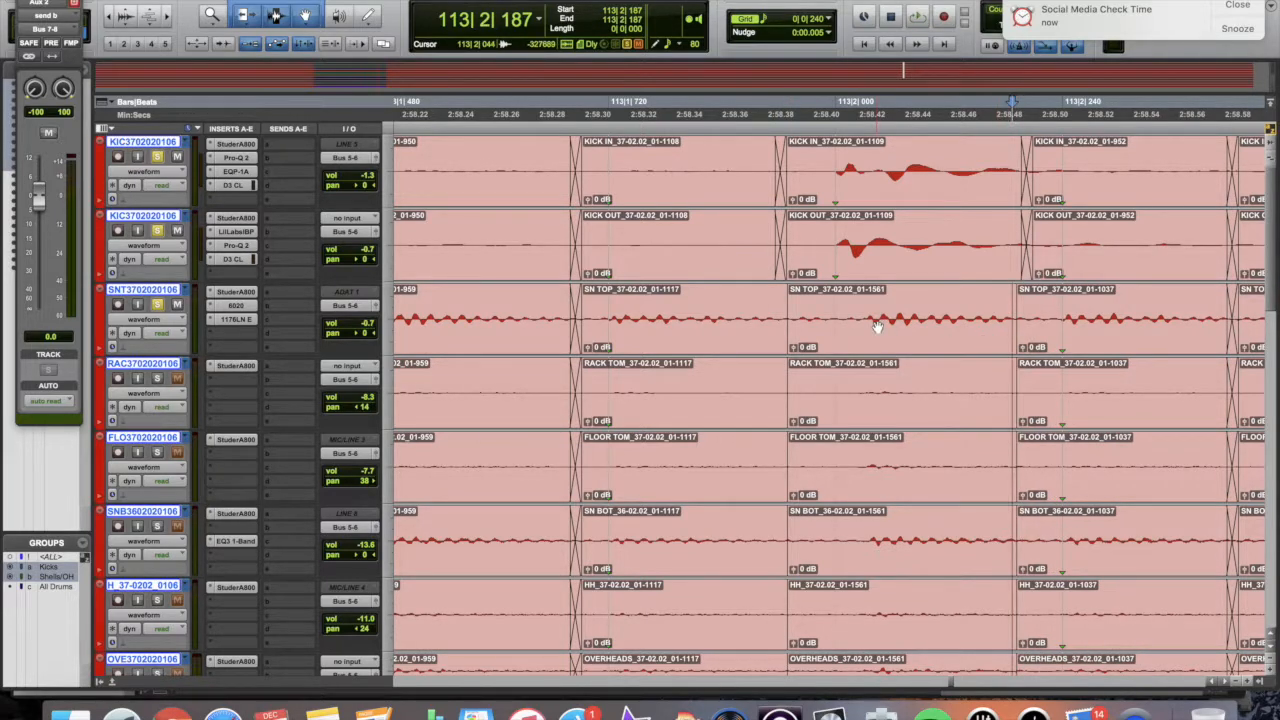
# - Shift the shell and overhead clips earlier so the snare hit lines up with the kick at 113|2|000
pyautogui.press('t')
pyautogui.press('t')
pyautogui.hscroll(-5, 885, 327)
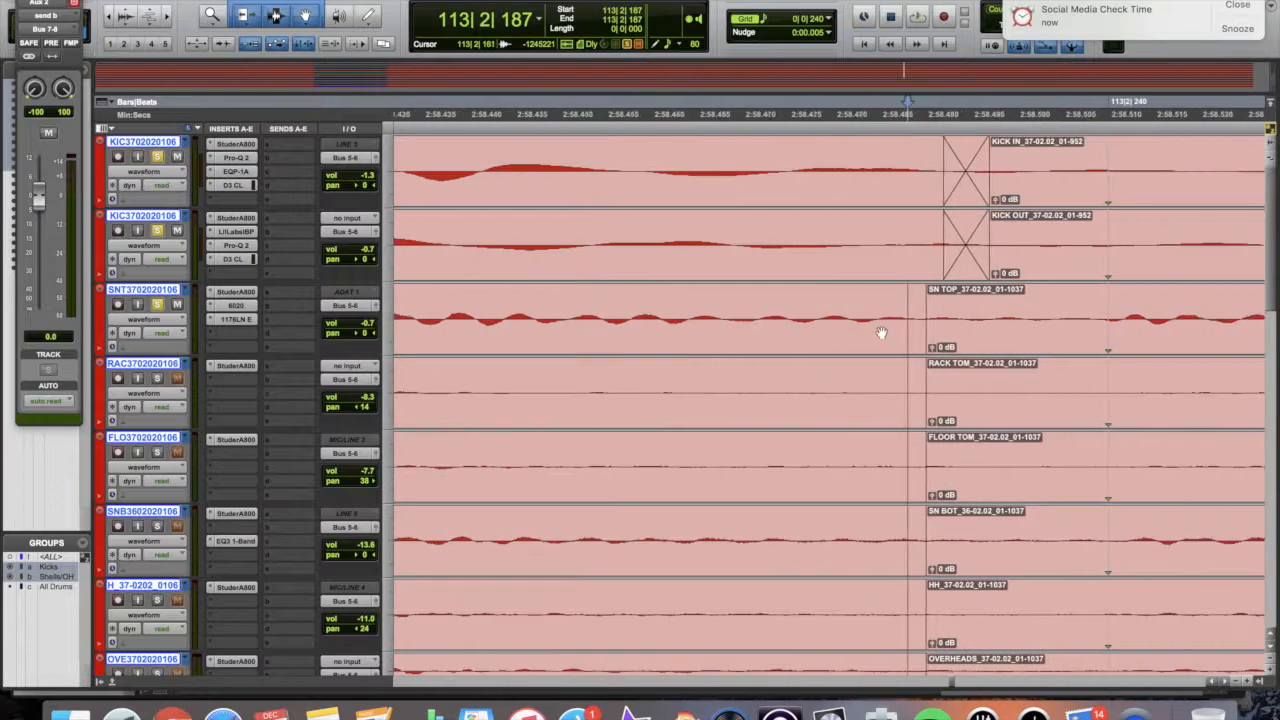
pyautogui.hscroll(1, 920, 343)
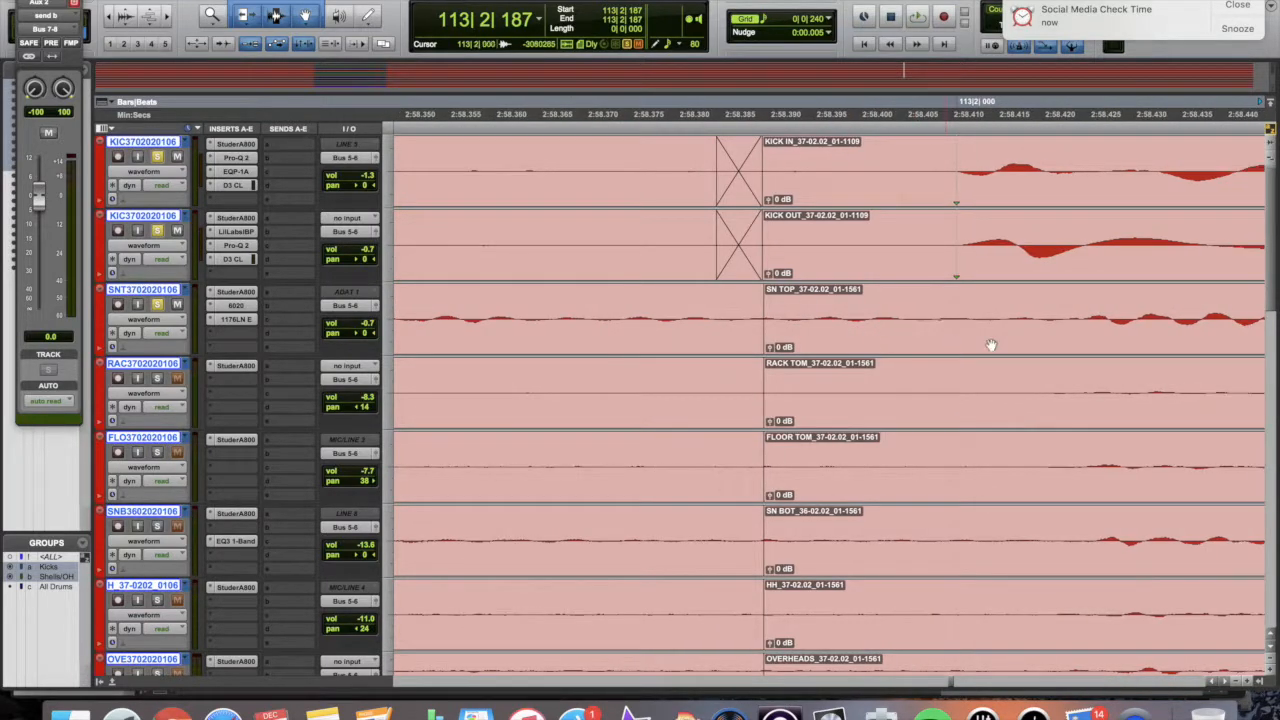
pyautogui.hscroll(7, 1088, 327)
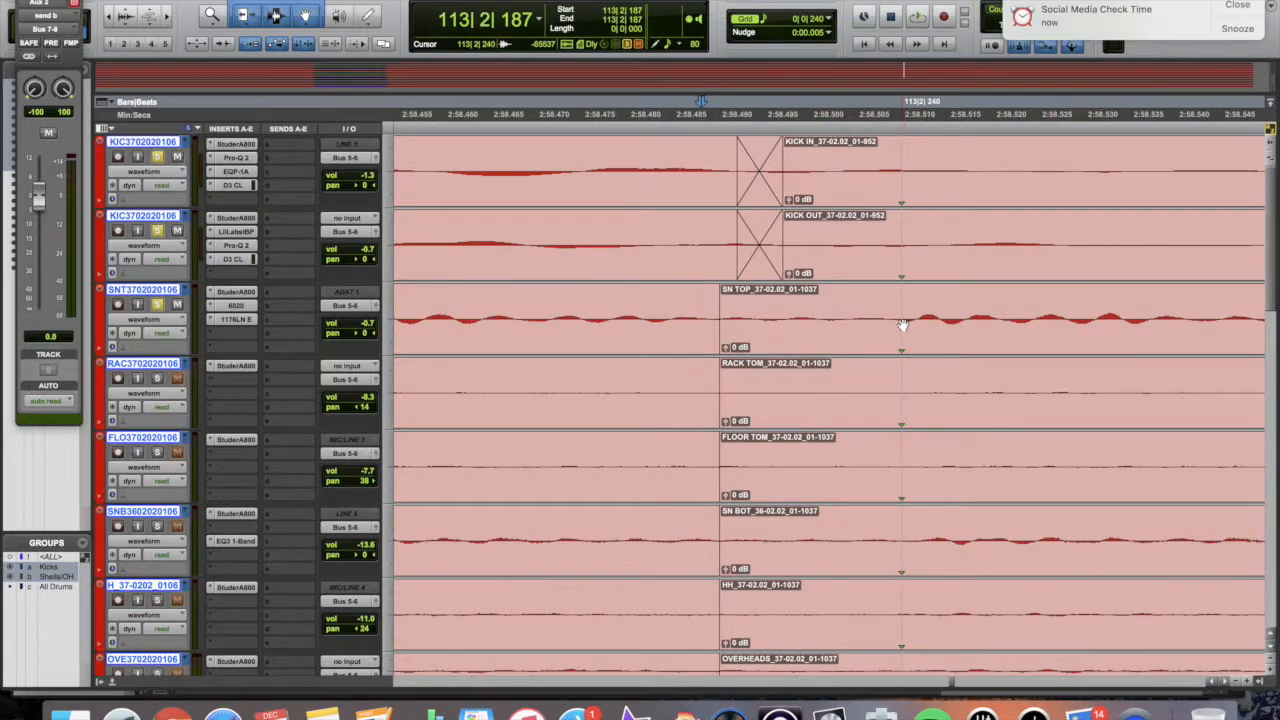
pyautogui.hscroll(-4, 906, 332)
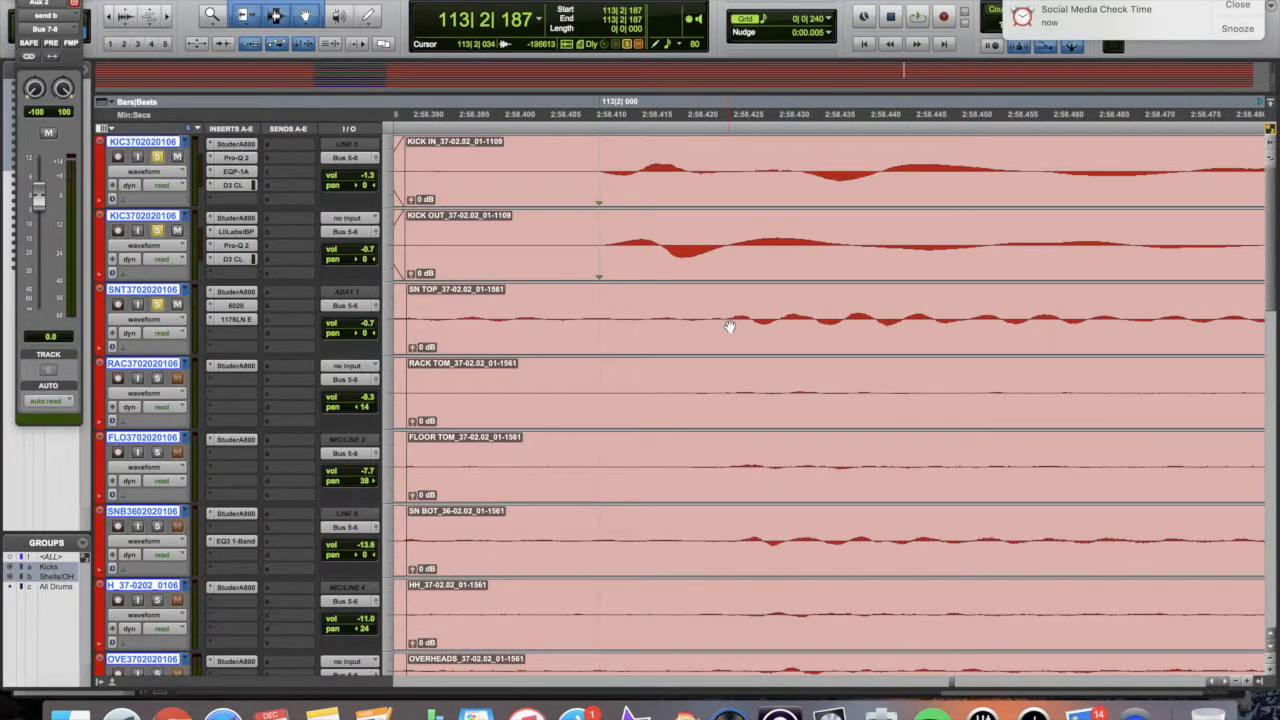
pyautogui.moveTo(731, 325); pyautogui.dragTo(606, 320)
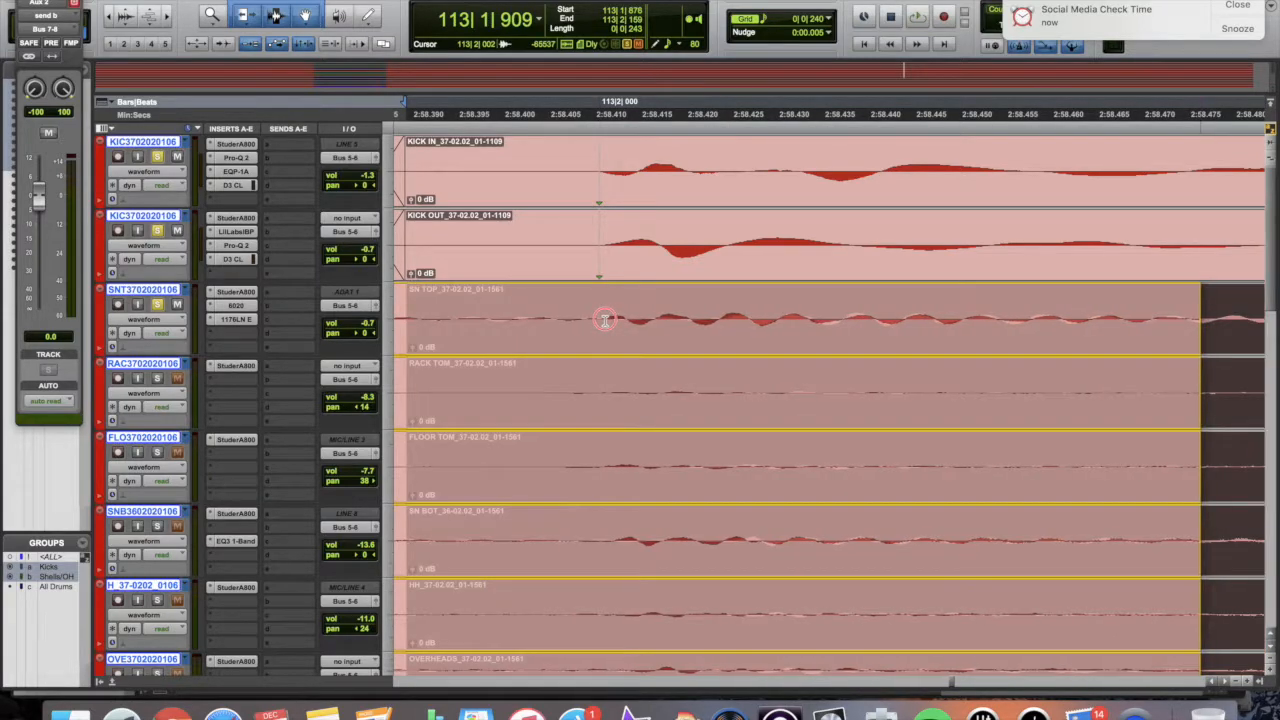
pyautogui.moveTo(606, 320); pyautogui.dragTo(660, 343)
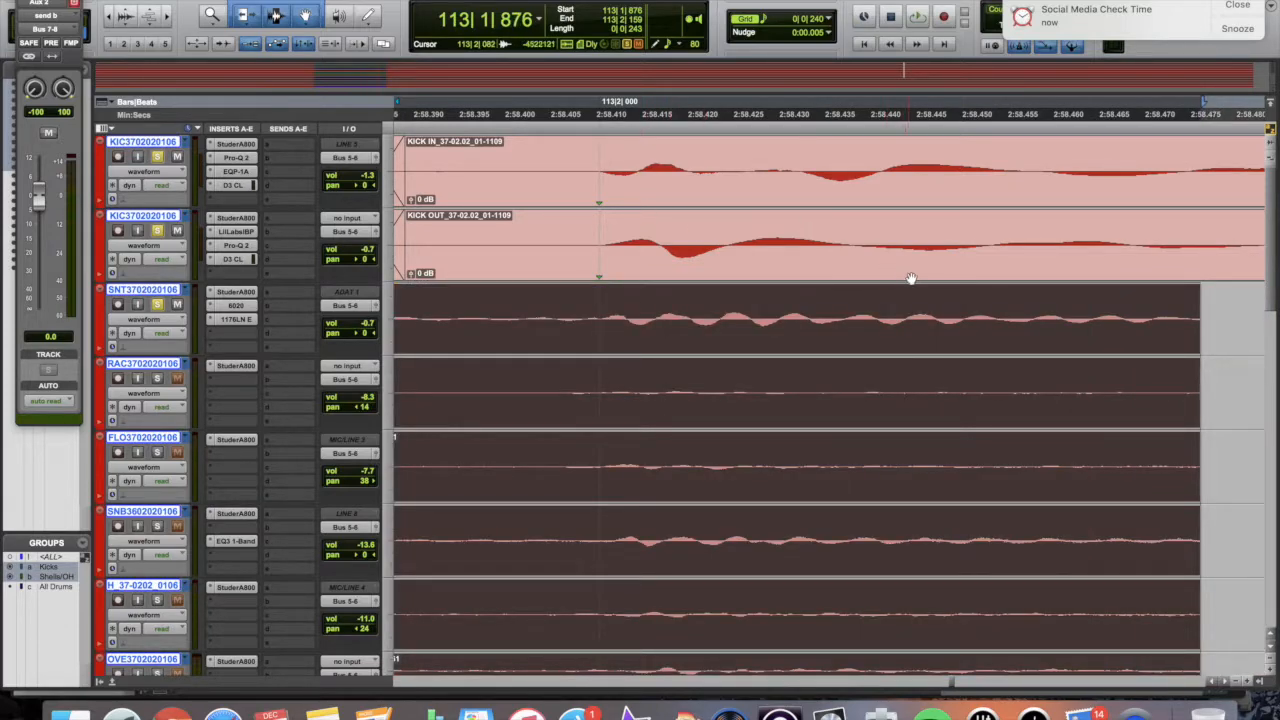
# - Extend the moved shell and overhead clips to close the following gap, crossfade that join, and extend their start to 113|1|852
pyautogui.press('r')
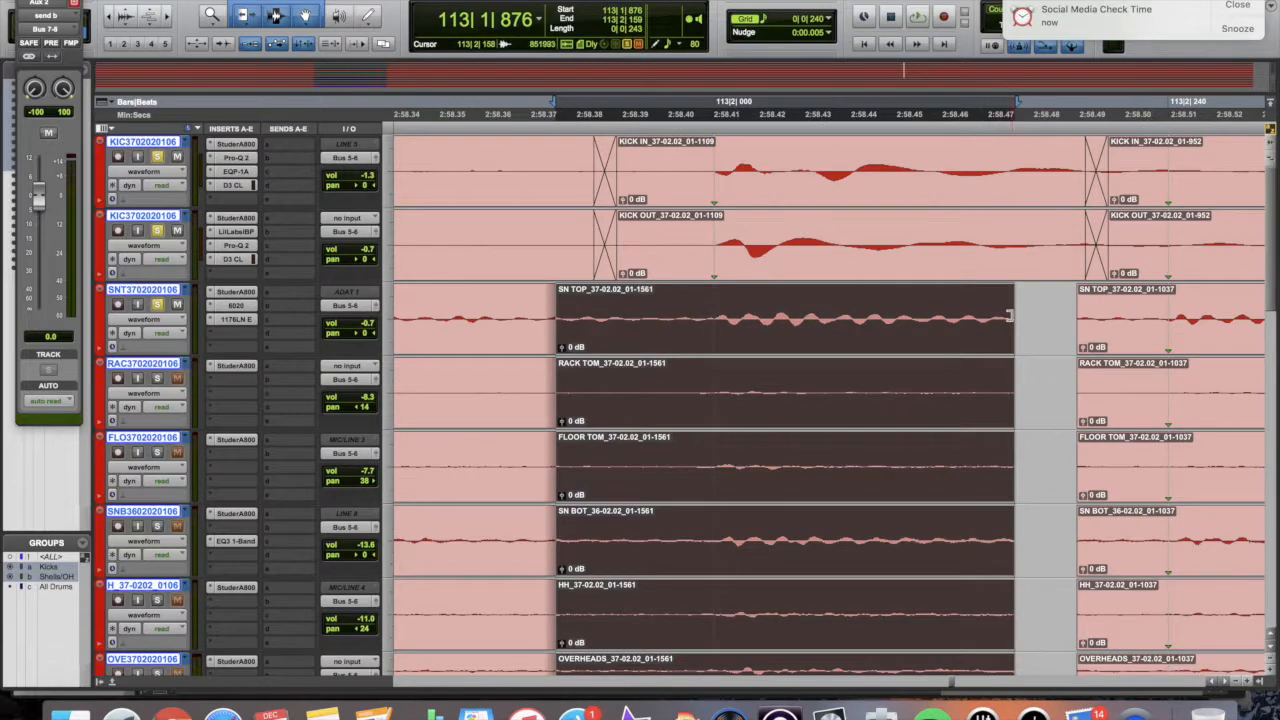
pyautogui.moveTo(1008, 316); pyautogui.dragTo(1090, 350)
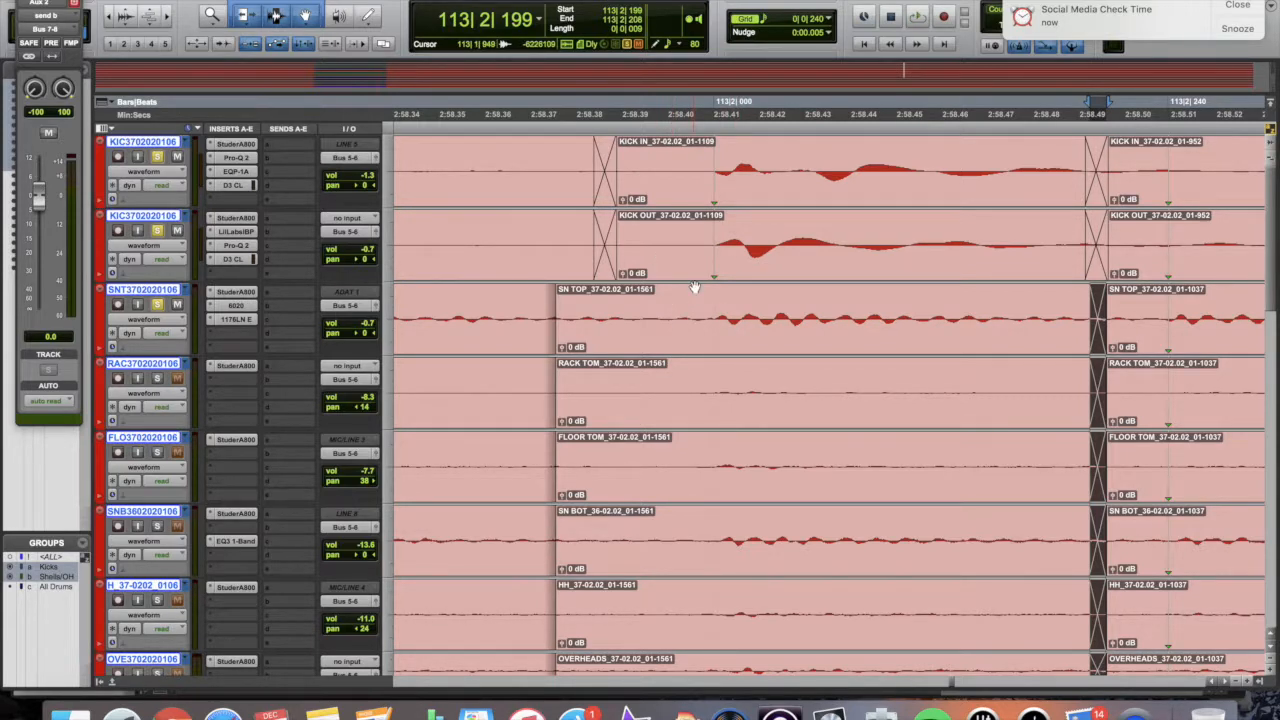
pyautogui.moveTo(557, 323); pyautogui.dragTo(511, 325)
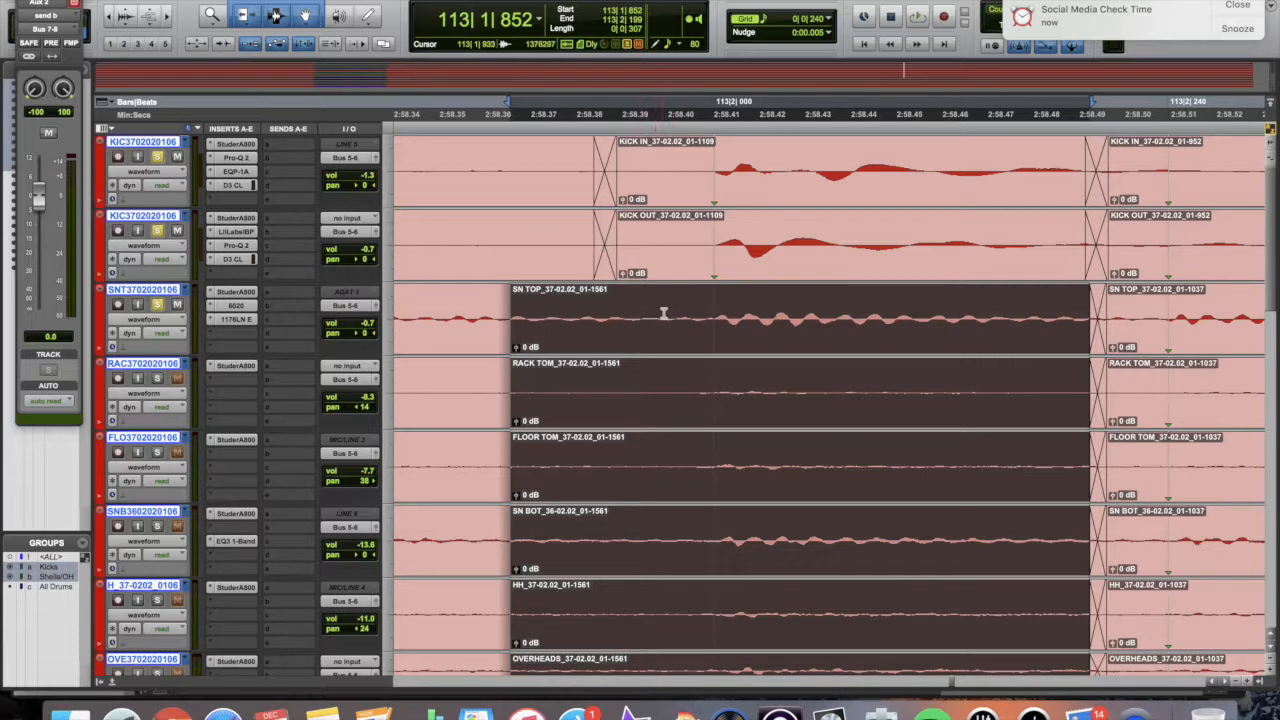
# - Split the shell and overhead clips just before the 113|2|000 hit and crossfade the join ahead of it
pyautogui.moveTo(664, 313); pyautogui.dragTo(638, 313)
pyautogui.press('super+e')
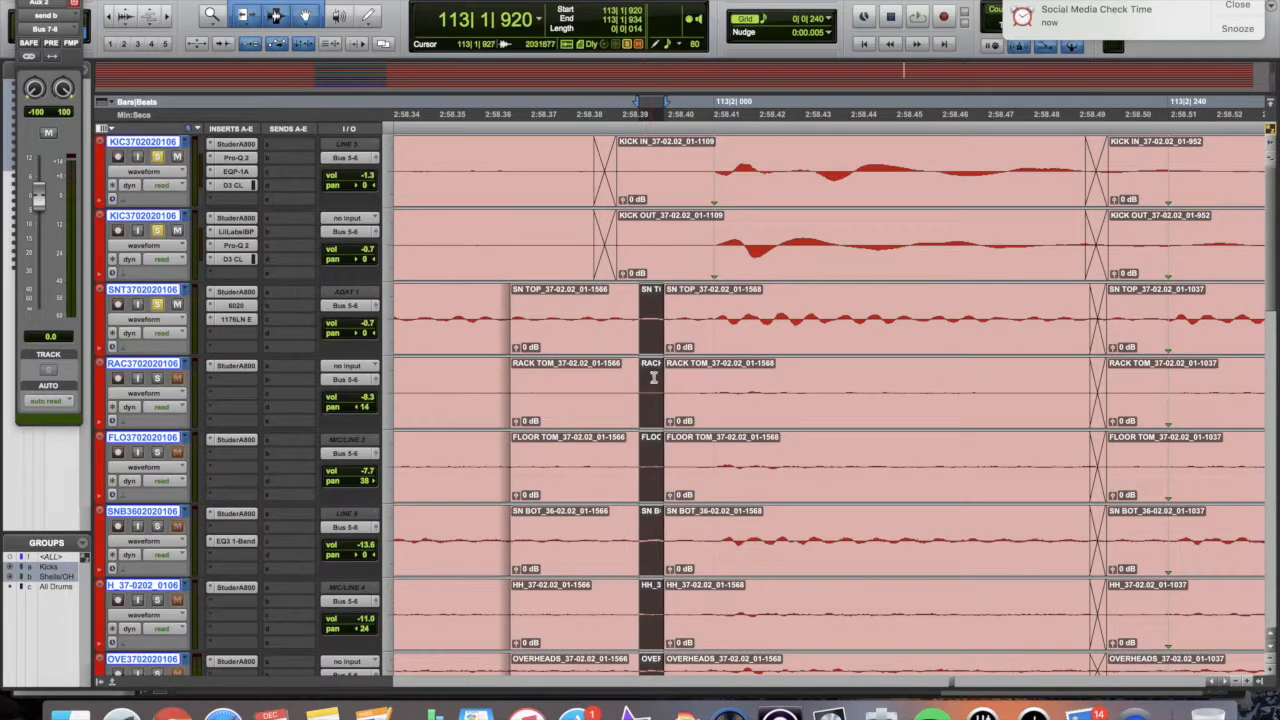
pyautogui.click(657, 339)
pyautogui.moveTo(659, 341)
pyautogui.mouseDown()
pyautogui.moveTo(698, 340)
pyautogui.moveTo(688, 322)
pyautogui.moveTo(644, 322)
pyautogui.mouseUp()
pyautogui.moveTo(505, 320); pyautogui.dragTo(645, 347)
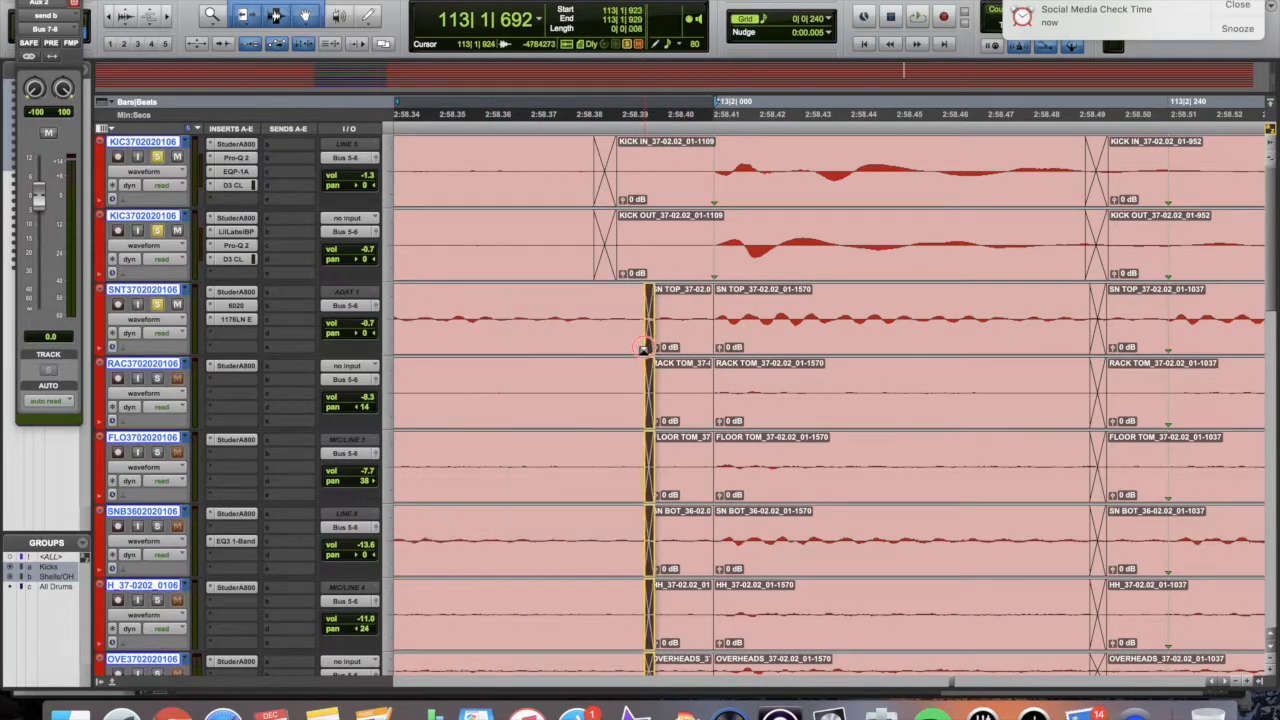
# - Crossfade the shell and overhead split at 113|2|000 and move the kick tracks' preceding crossfade later to 113|1|919
pyautogui.click(709, 347)
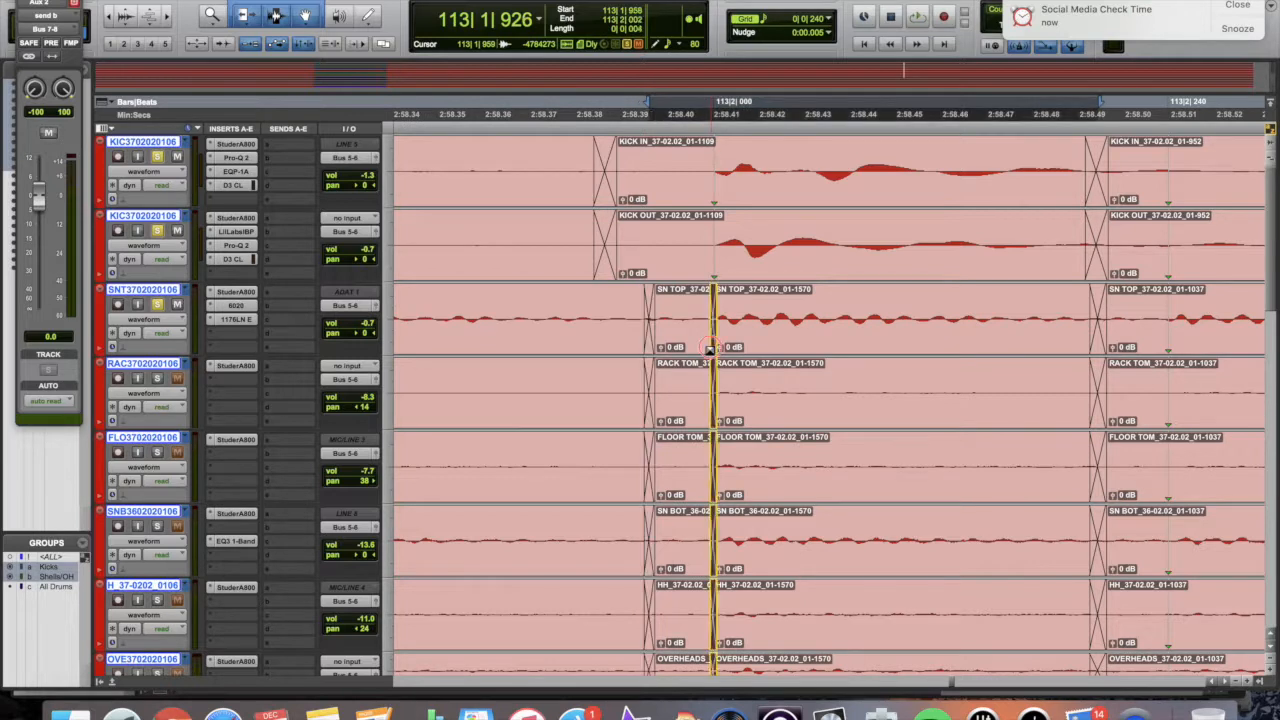
pyautogui.moveTo(608, 273); pyautogui.dragTo(652, 265)
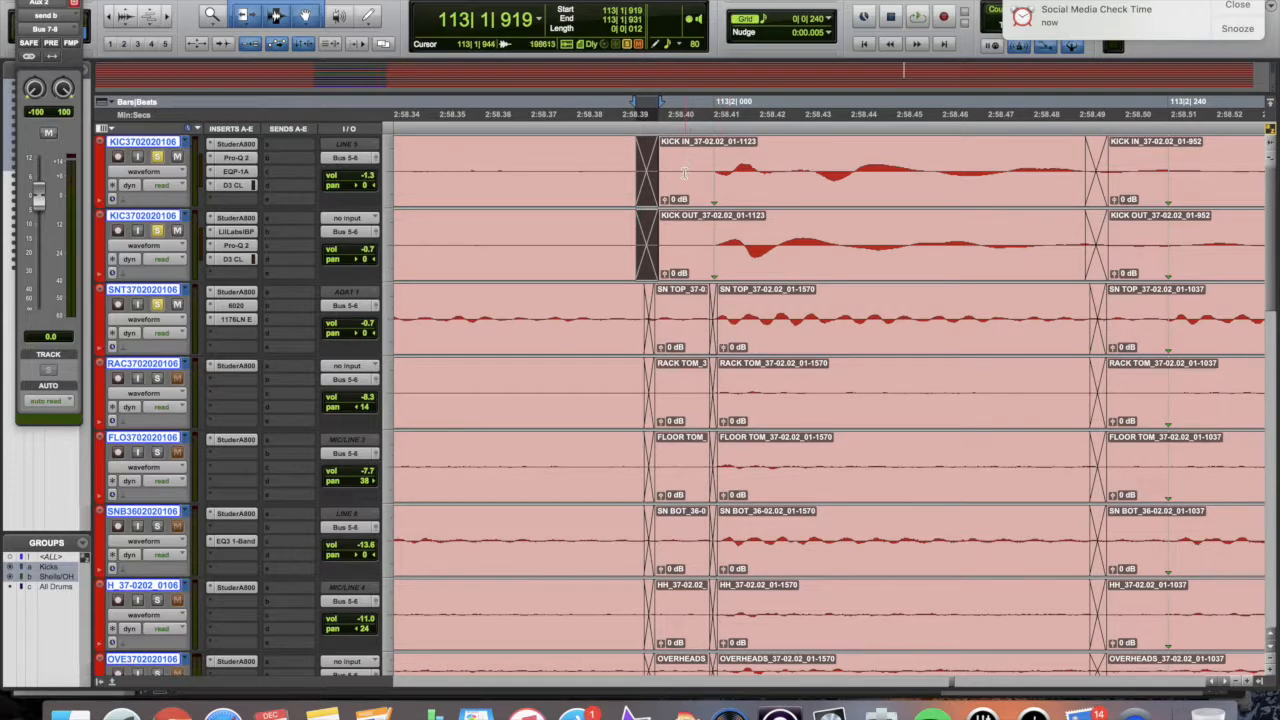
pyautogui.click(588, 154)
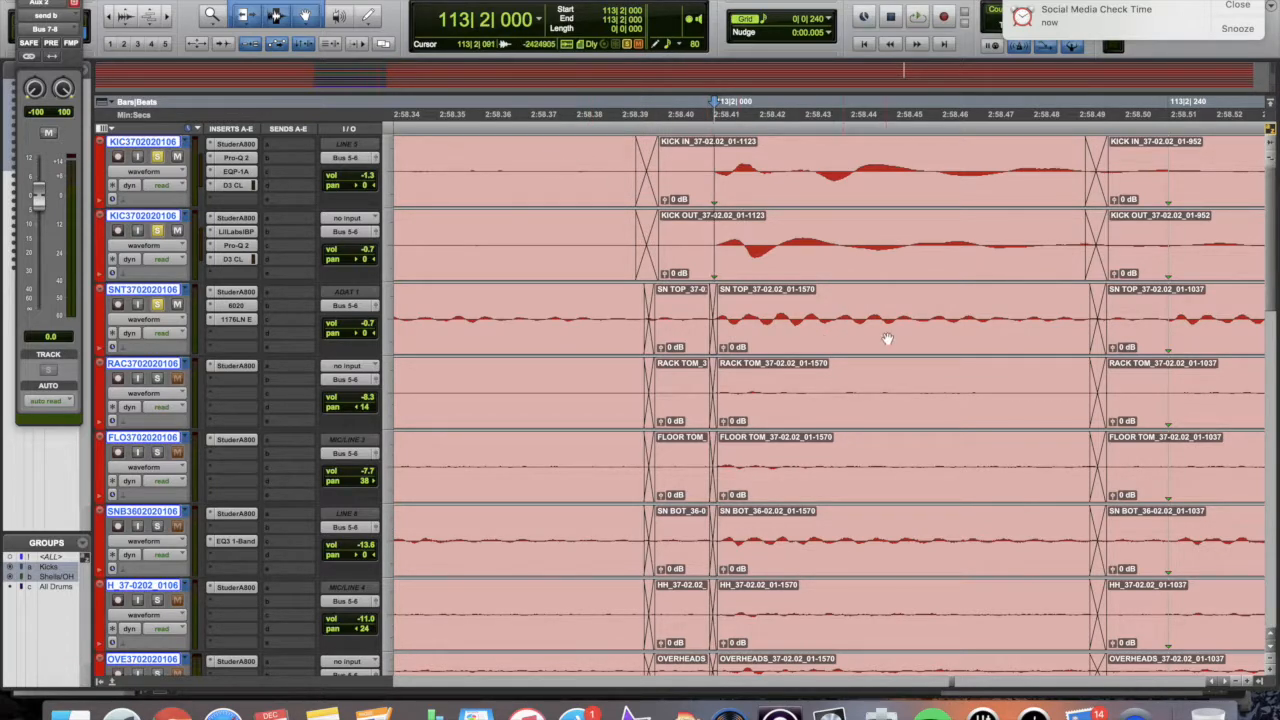
# - Shift the shell and overhead clips around 113|3|000 earlier so the snare hit lines up with the kick
pyautogui.hscroll(10, 880, 340)
pyautogui.hscroll(12, 874, 343)
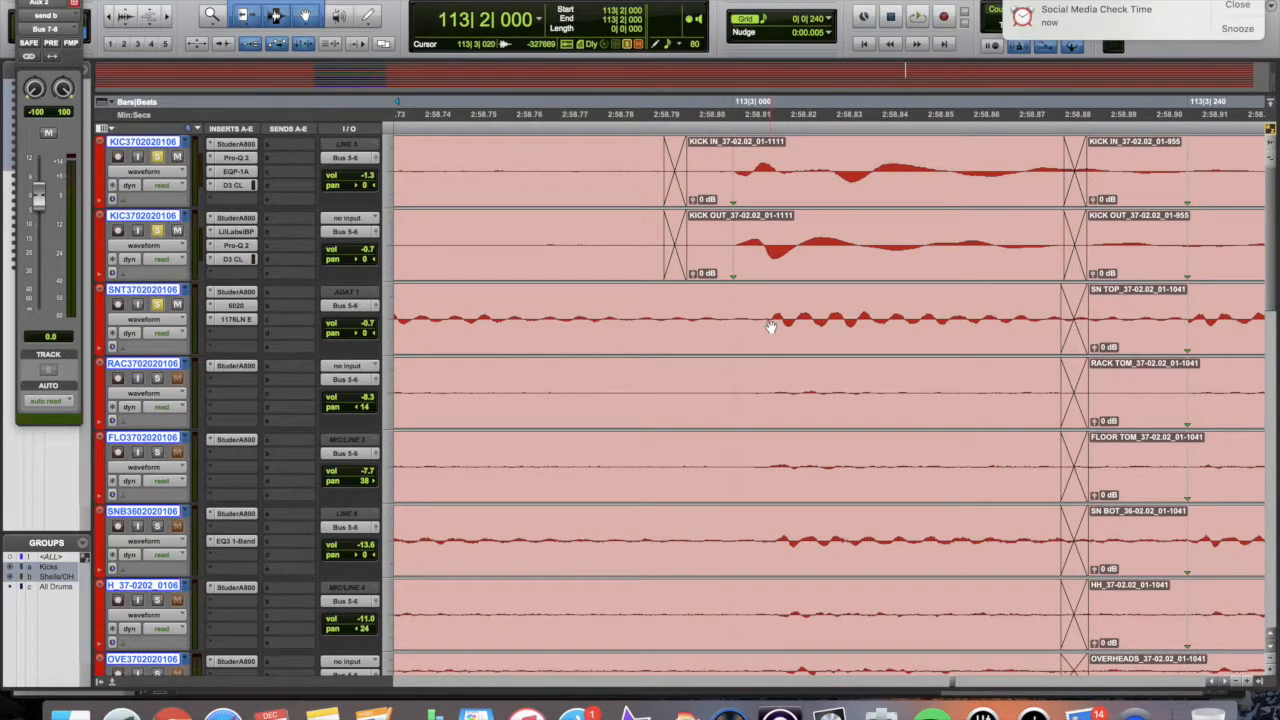
pyautogui.click(738, 321)
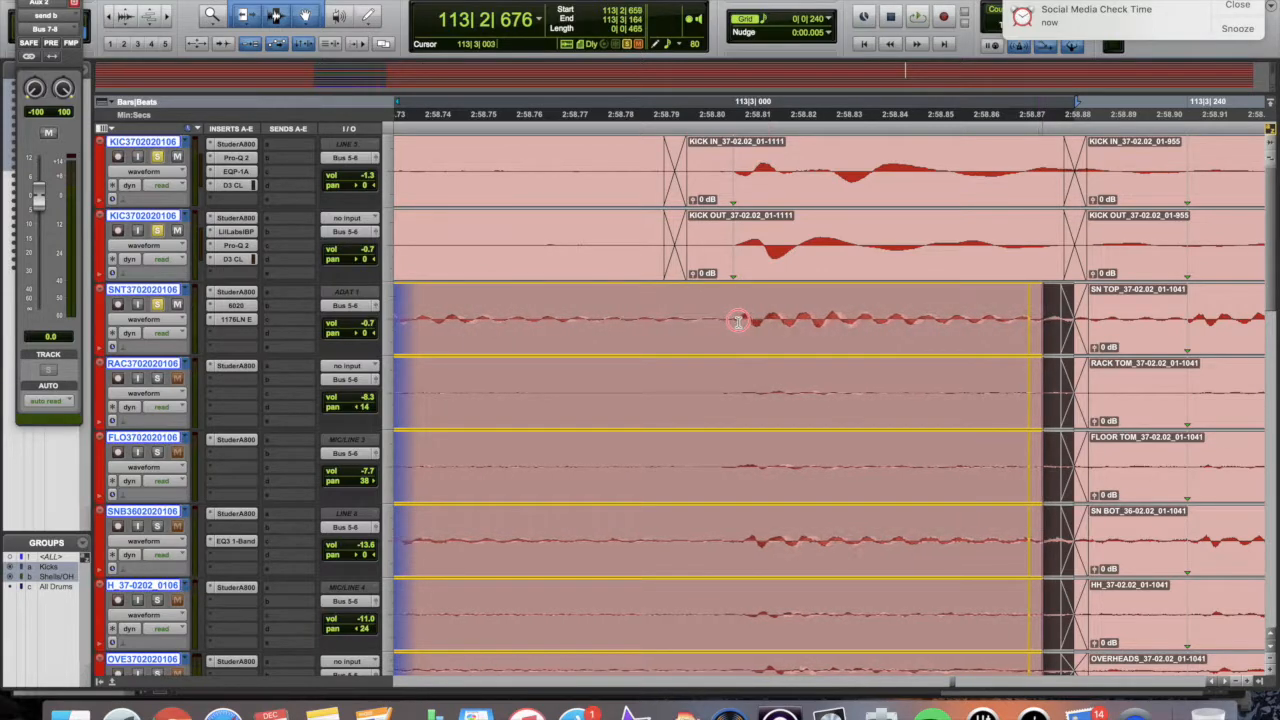
# - Separate a short section of the shell and overhead clips just before the 113|3|000 hit
pyautogui.moveTo(674, 306); pyautogui.dragTo(712, 336)
pyautogui.press('super+e')
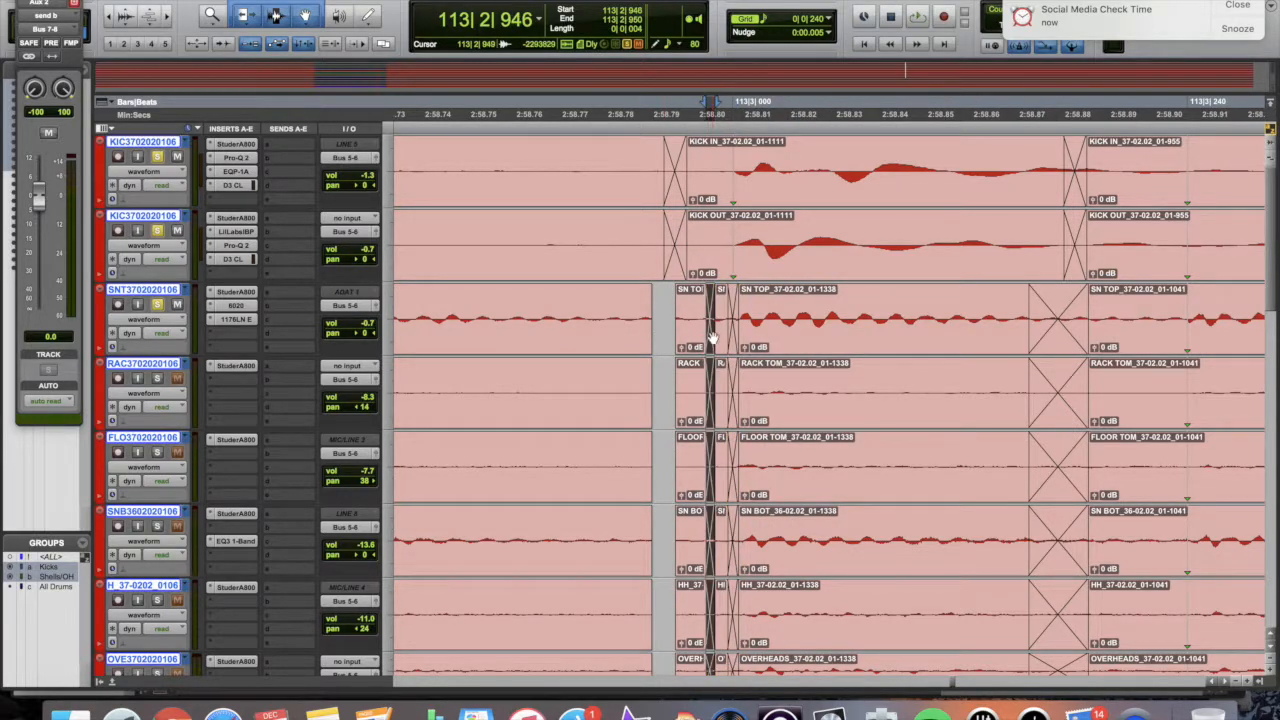